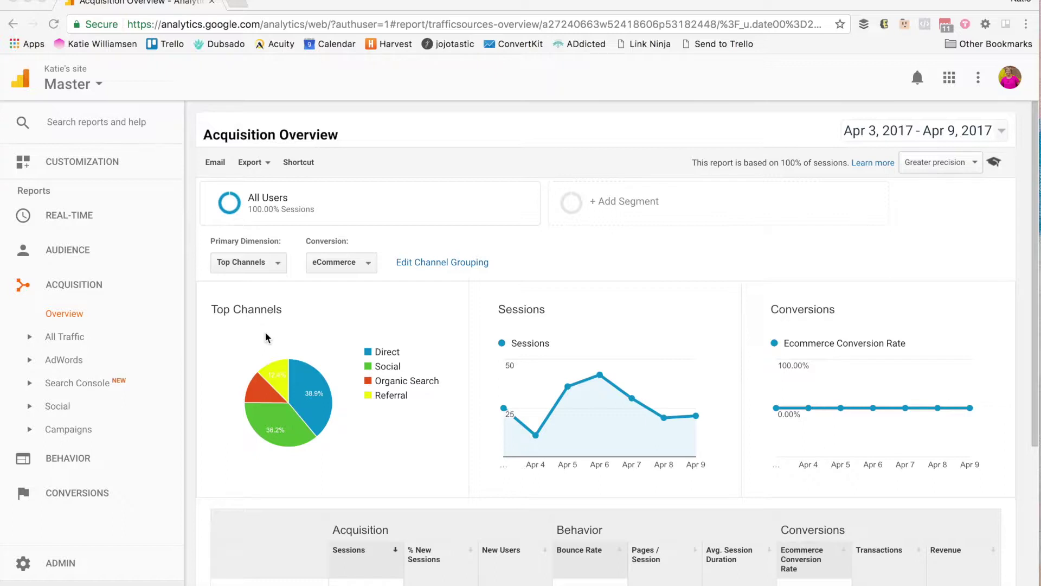
Step: Look over the Acquisition Overview report, and open the Overview report for Social traffic
{"action": "scroll", "coordinate": [265, 335], "scroll_direction": "down", "scroll_amount": 3}
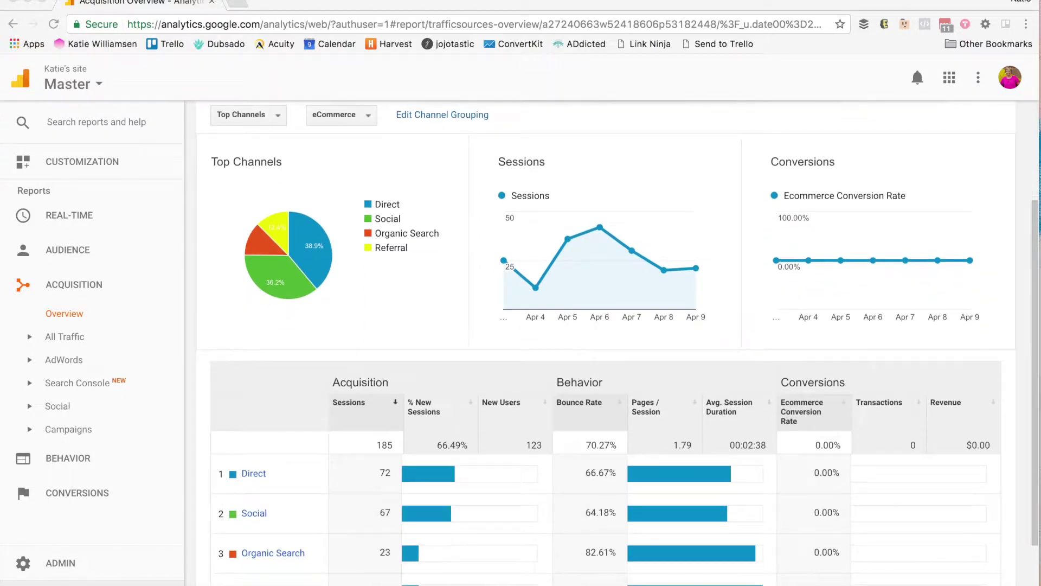
{"action": "scroll", "coordinate": [268, 374], "scroll_direction": "up", "scroll_amount": 3}
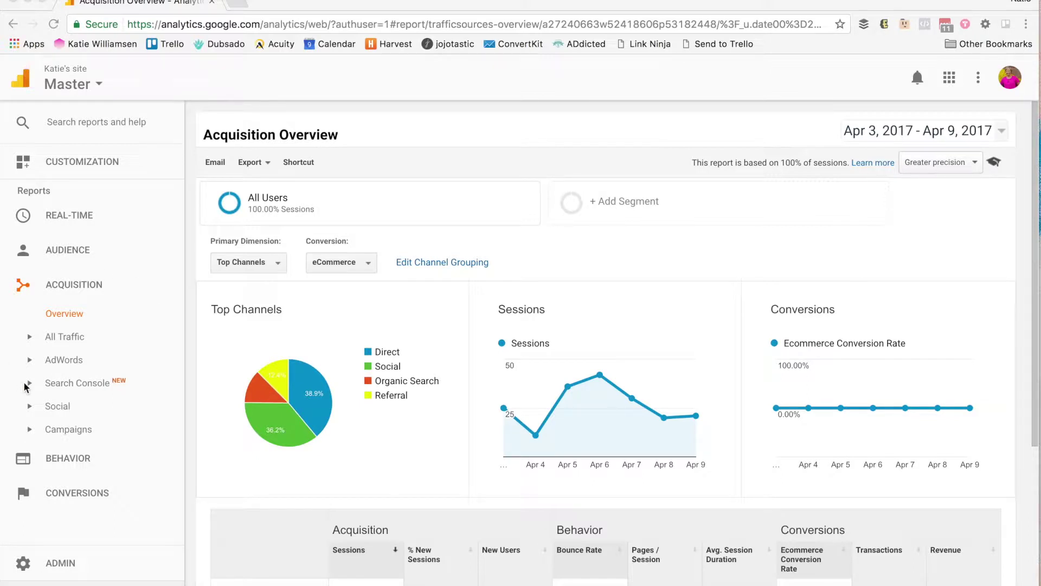
{"action": "left_click", "coordinate": [55, 411]}
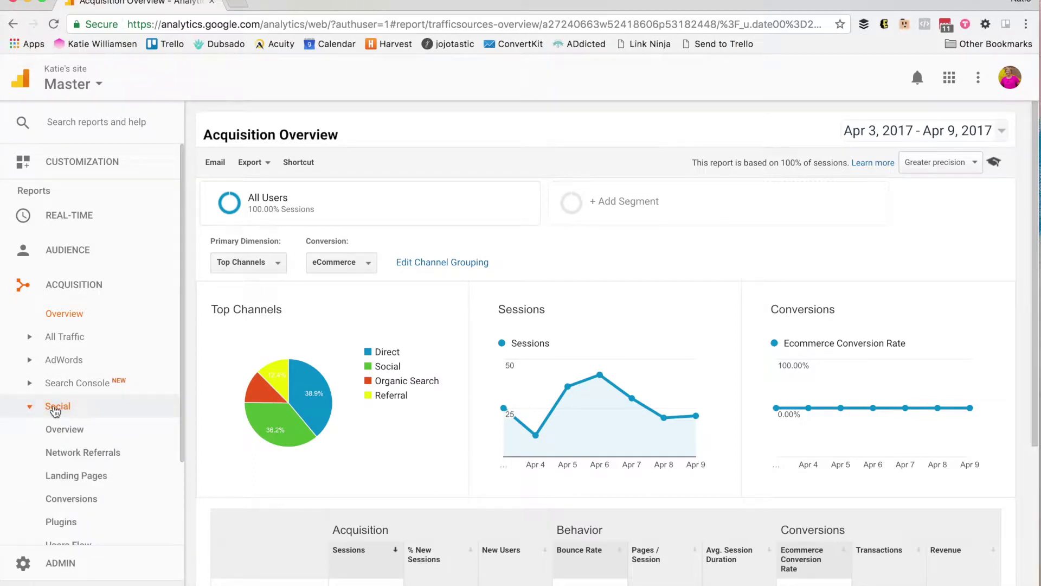
{"action": "left_click", "coordinate": [53, 426]}
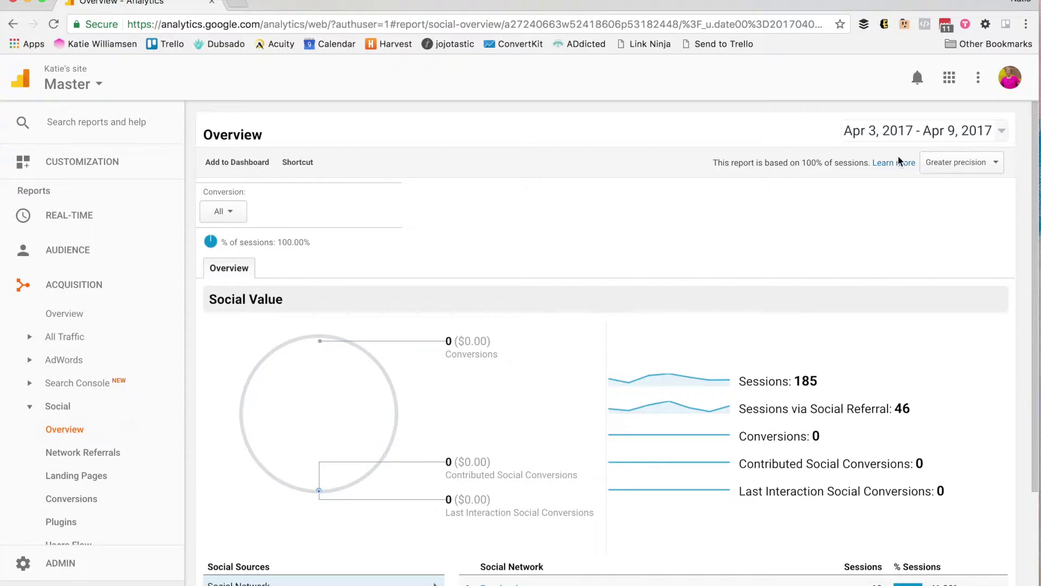
Step: Set the Social Overview date range to Apr 1, 2016 - Apr 9, 2017 and review the sessions by social network
{"action": "left_click", "coordinate": [905, 135]}
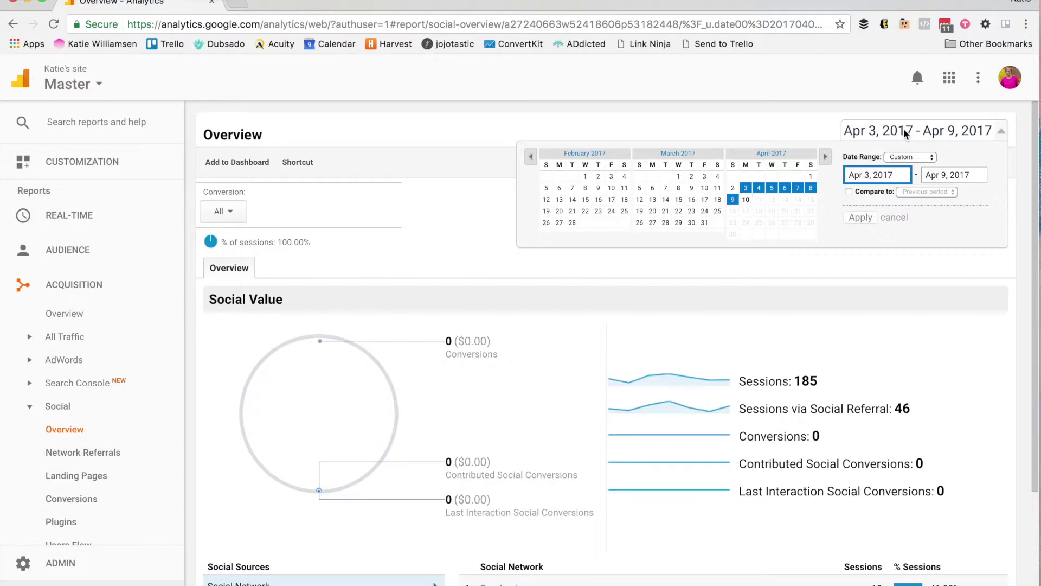
{"action": "left_click", "coordinate": [531, 158]}
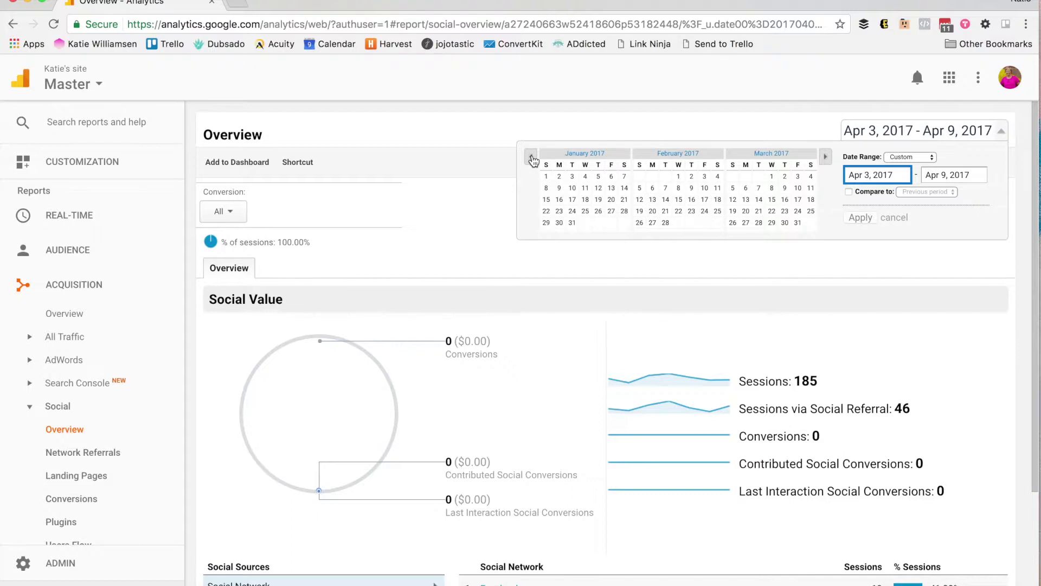
{"action": "left_click", "coordinate": [532, 157]}
{"action": "left_click", "coordinate": [532, 157]}
{"action": "left_click", "coordinate": [531, 158]}
{"action": "left_click", "coordinate": [532, 158]}
{"action": "left_click", "coordinate": [532, 158]}
{"action": "left_click", "coordinate": [531, 158]}
{"action": "left_click", "coordinate": [531, 158]}
{"action": "left_click", "coordinate": [531, 158]}
{"action": "left_click", "coordinate": [532, 157]}
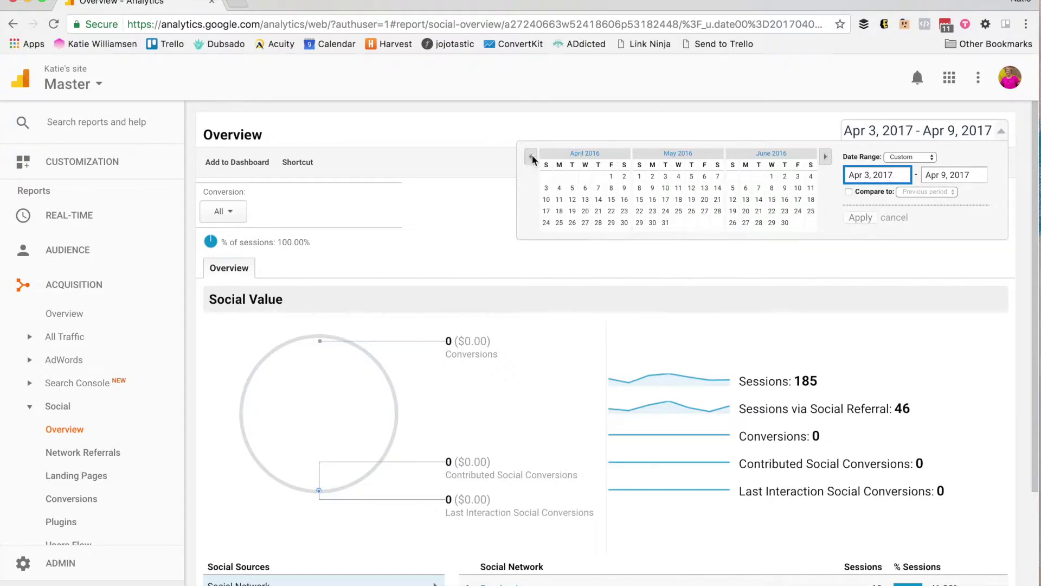
{"action": "left_click", "coordinate": [611, 177]}
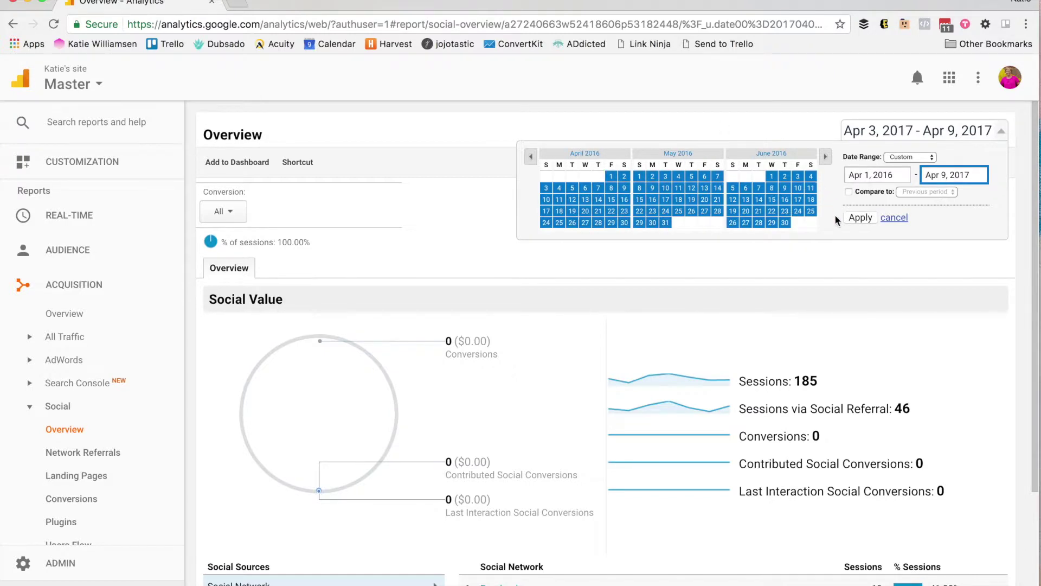
{"action": "left_click", "coordinate": [849, 220]}
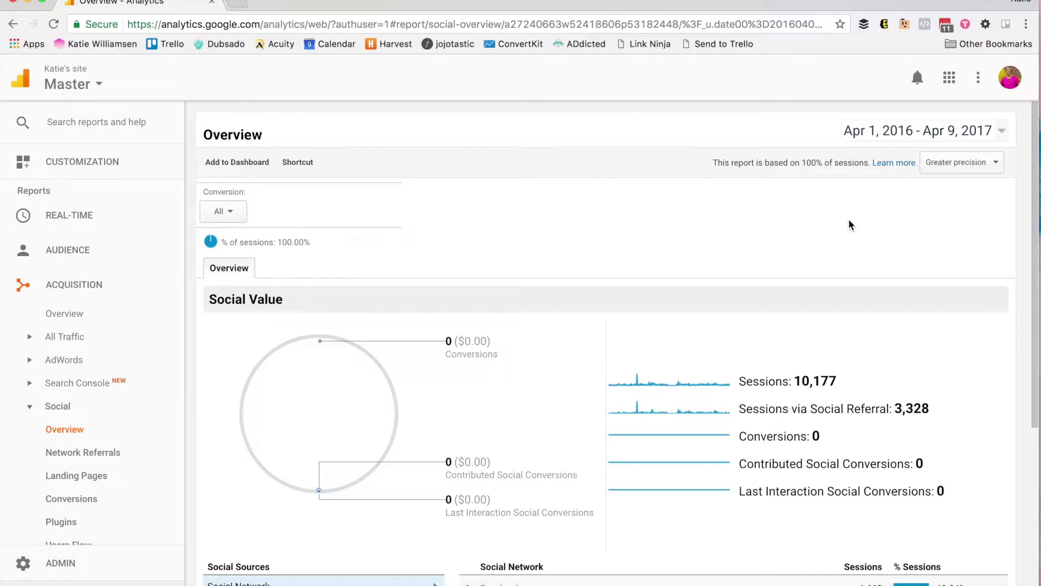
{"action": "scroll", "coordinate": [849, 220], "scroll_direction": "down", "scroll_amount": 5}
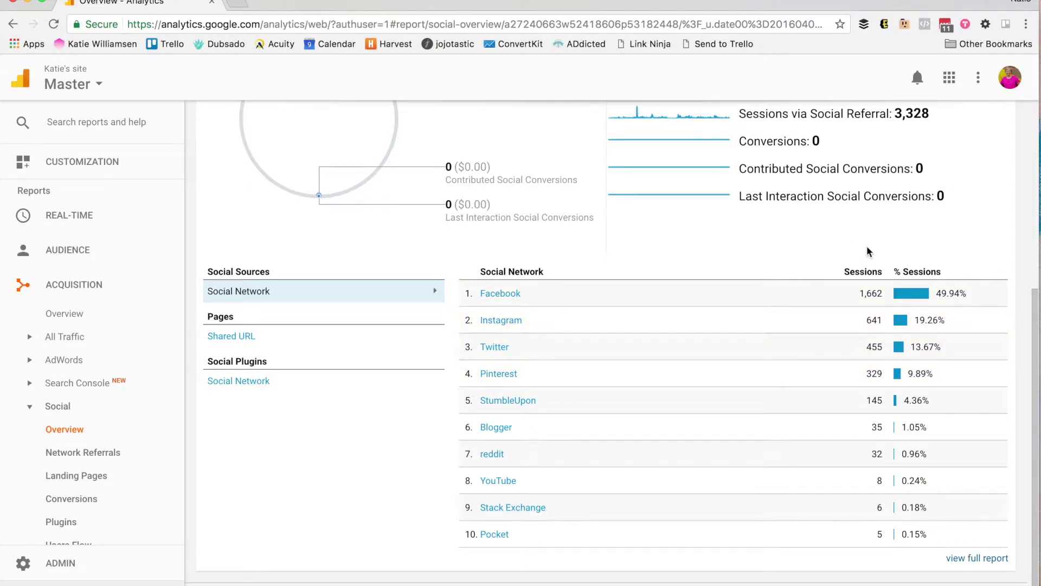
{"action": "scroll", "coordinate": [831, 369], "scroll_direction": "up", "scroll_amount": 5}
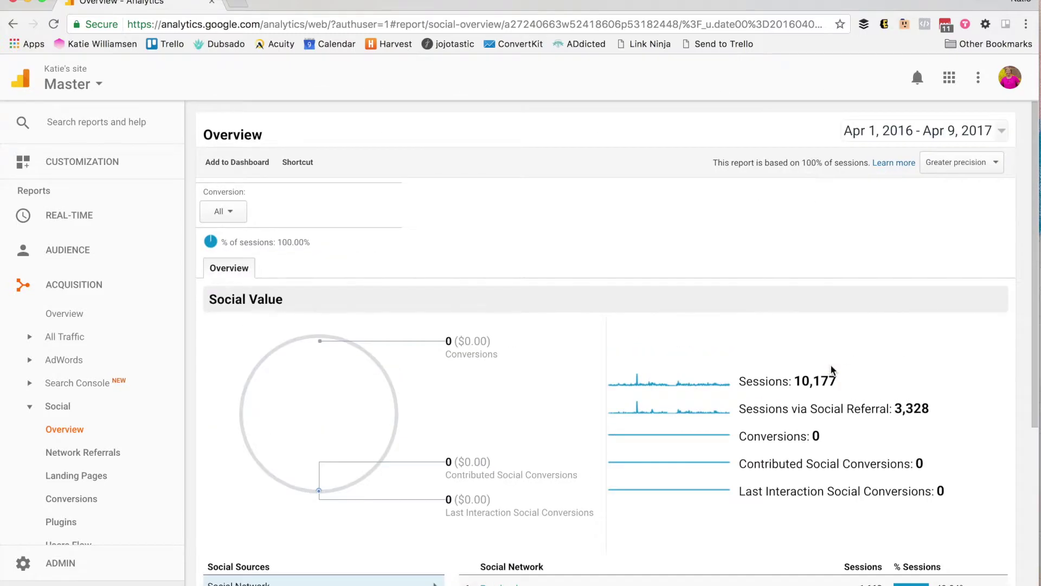
Step: Set the Social Overview date range to Jan 1, 2017 - Apr 9, 2017
{"action": "left_click", "coordinate": [916, 131]}
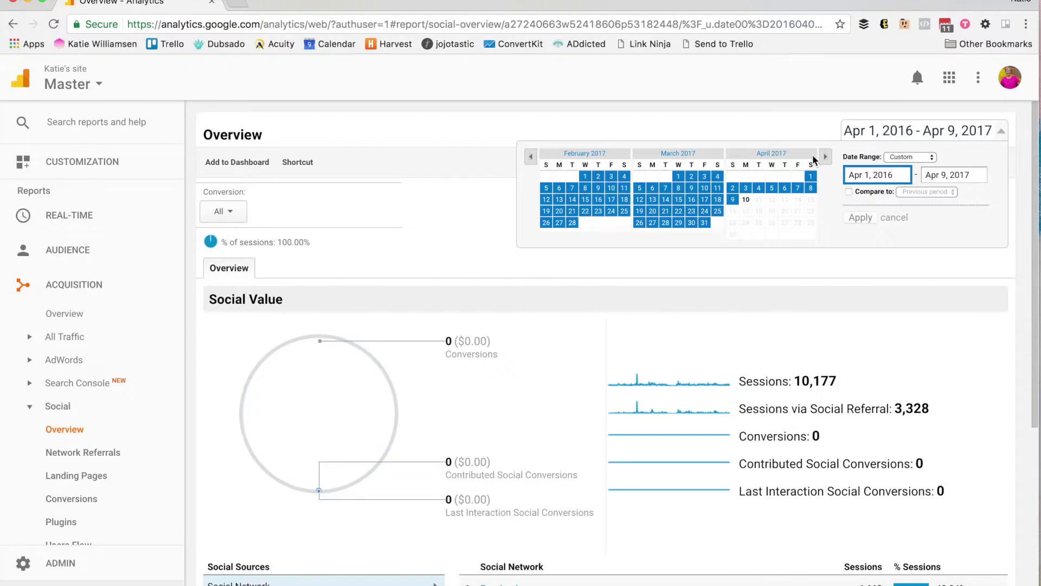
{"action": "left_click", "coordinate": [585, 175]}
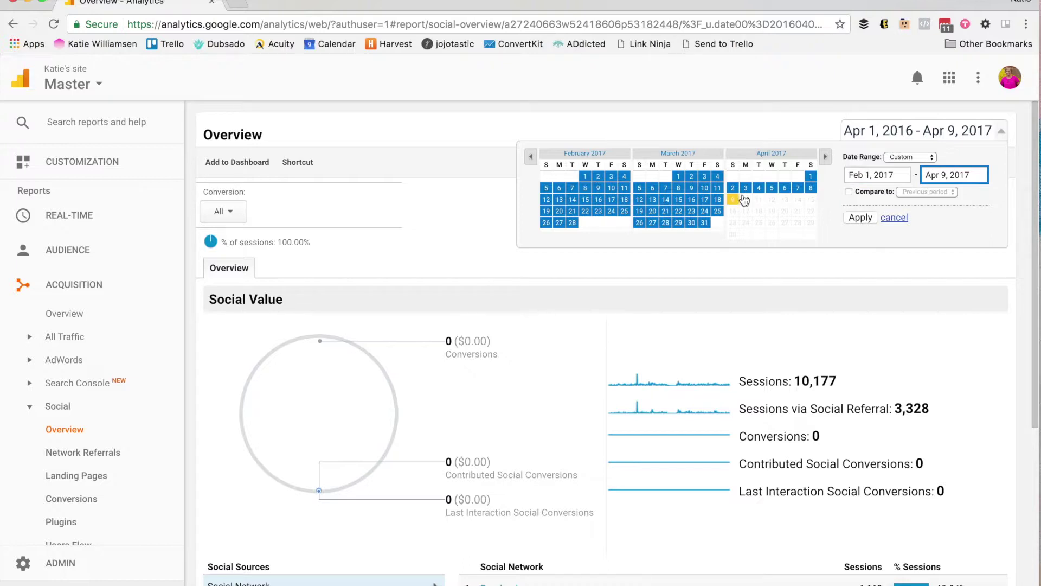
{"action": "left_click", "coordinate": [762, 200]}
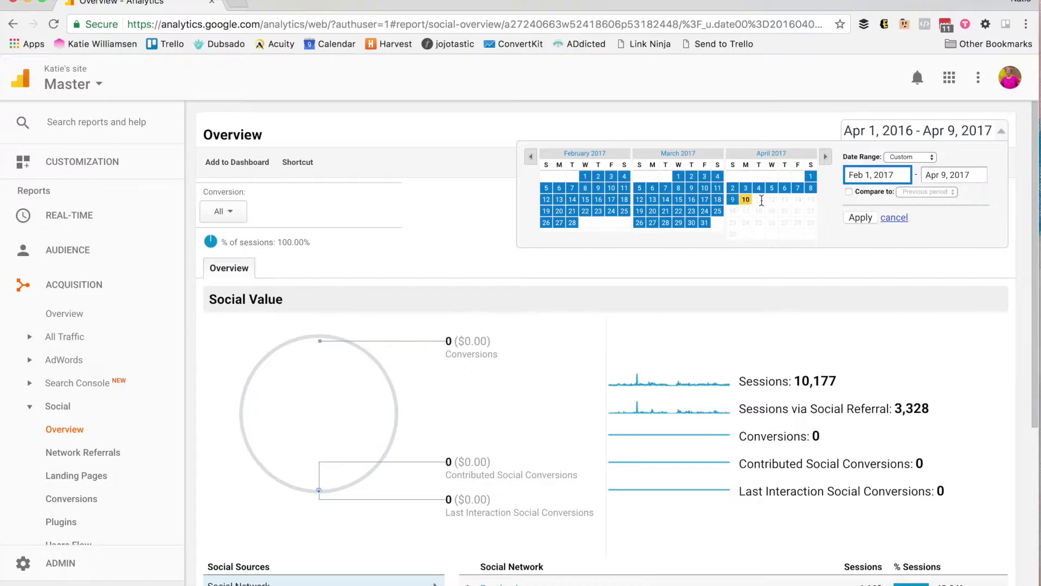
{"action": "left_click", "coordinate": [531, 157]}
{"action": "left_click", "coordinate": [546, 177]}
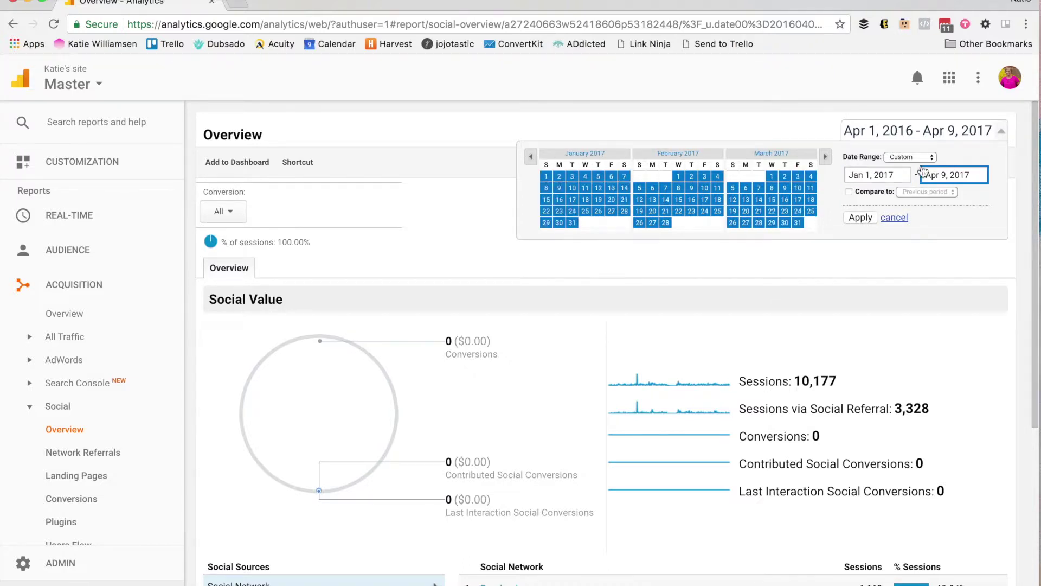
{"action": "left_click", "coordinate": [827, 159]}
{"action": "left_click", "coordinate": [853, 220]}
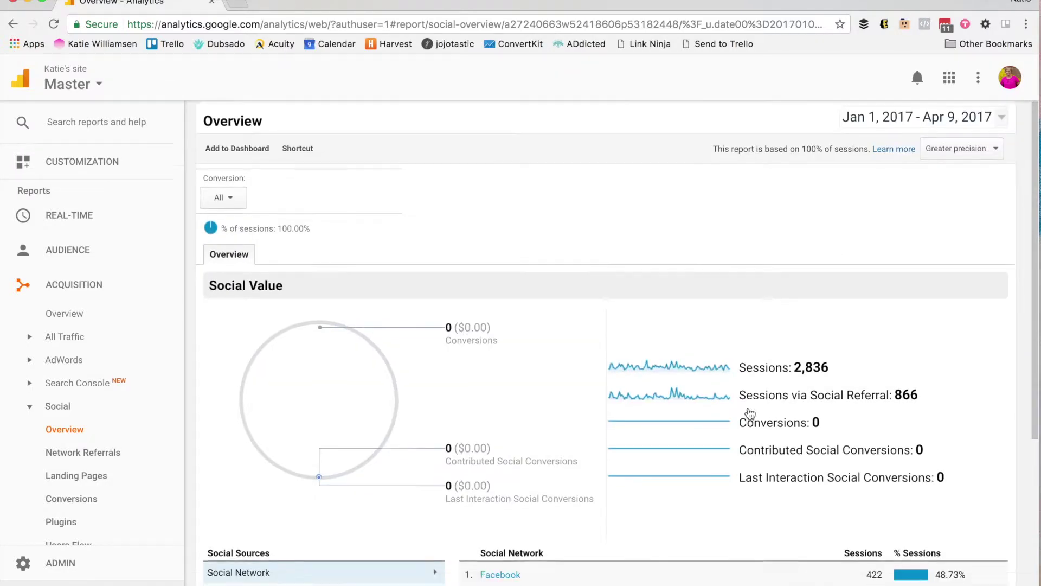
Step: Open the Facebook referral details from the social network list and examine its session graphs and shared URLs
{"action": "scroll", "coordinate": [756, 415], "scroll_direction": "down", "scroll_amount": 5}
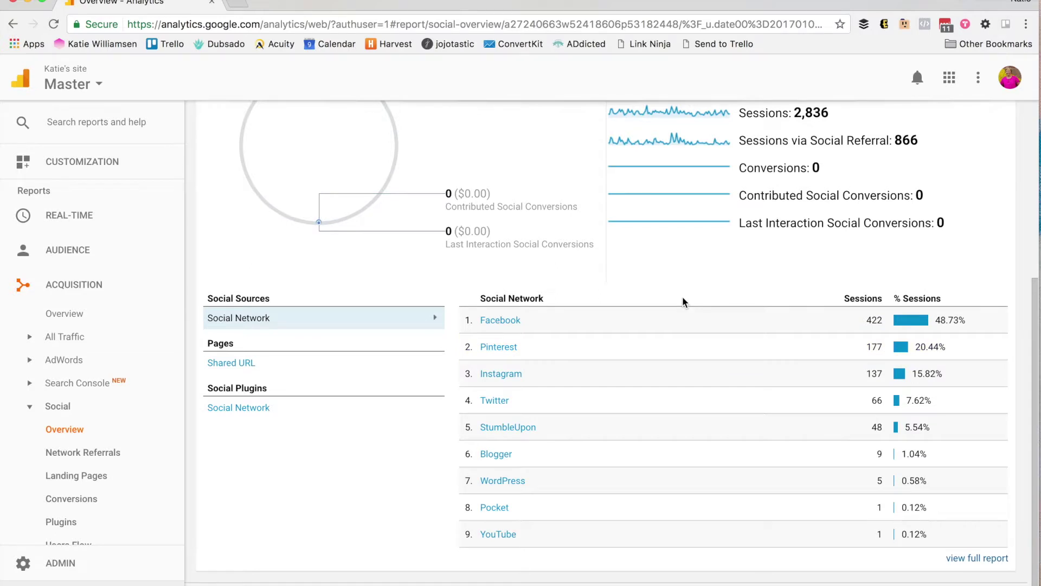
{"action": "left_click", "coordinate": [505, 321]}
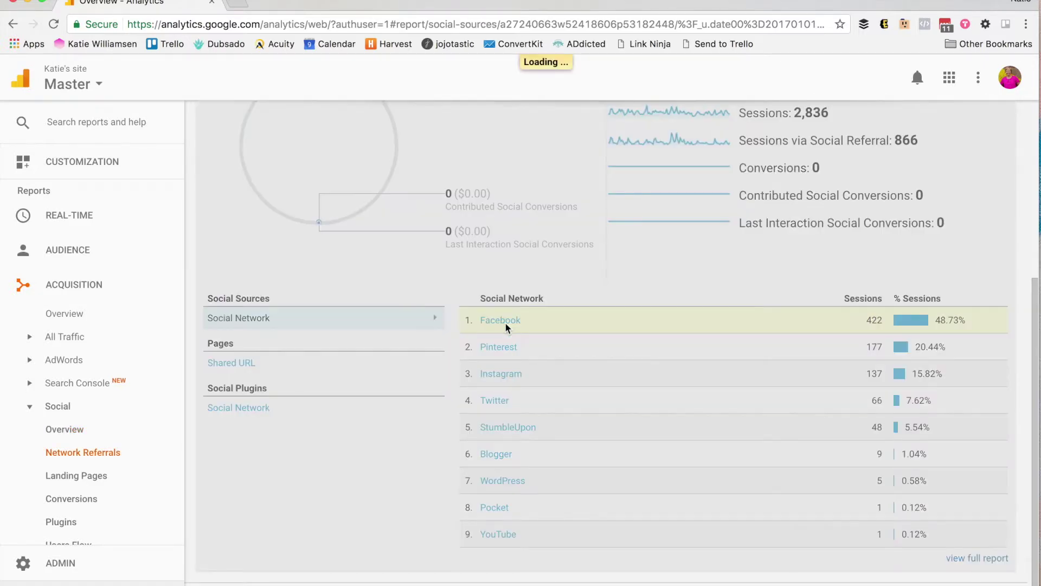
{"action": "scroll", "coordinate": [505, 322], "scroll_direction": "down", "scroll_amount": 5}
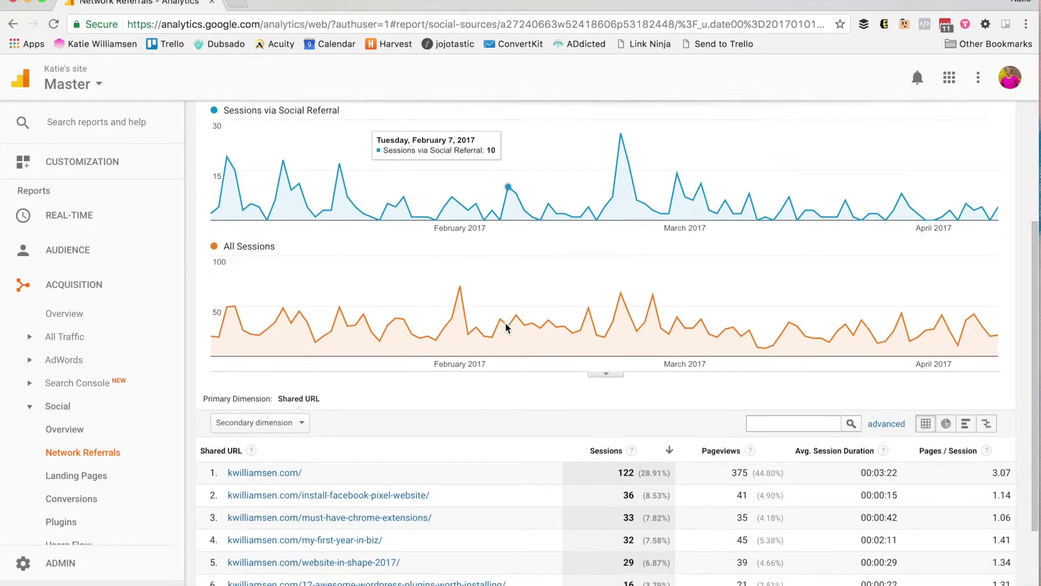
{"action": "scroll", "coordinate": [505, 327], "scroll_direction": "down", "scroll_amount": 2}
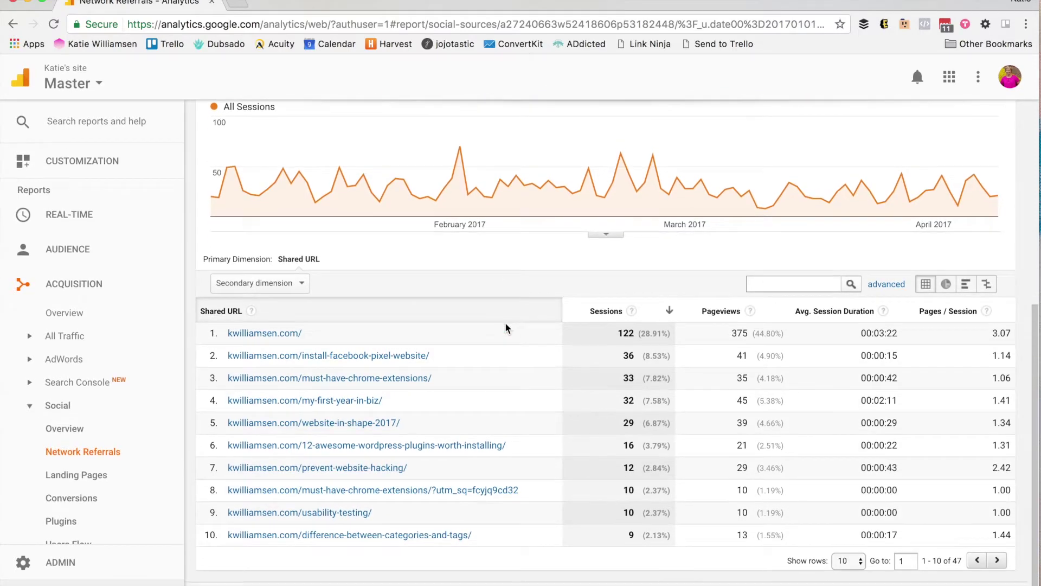
{"action": "scroll", "coordinate": [495, 350], "scroll_direction": "up", "scroll_amount": 7}
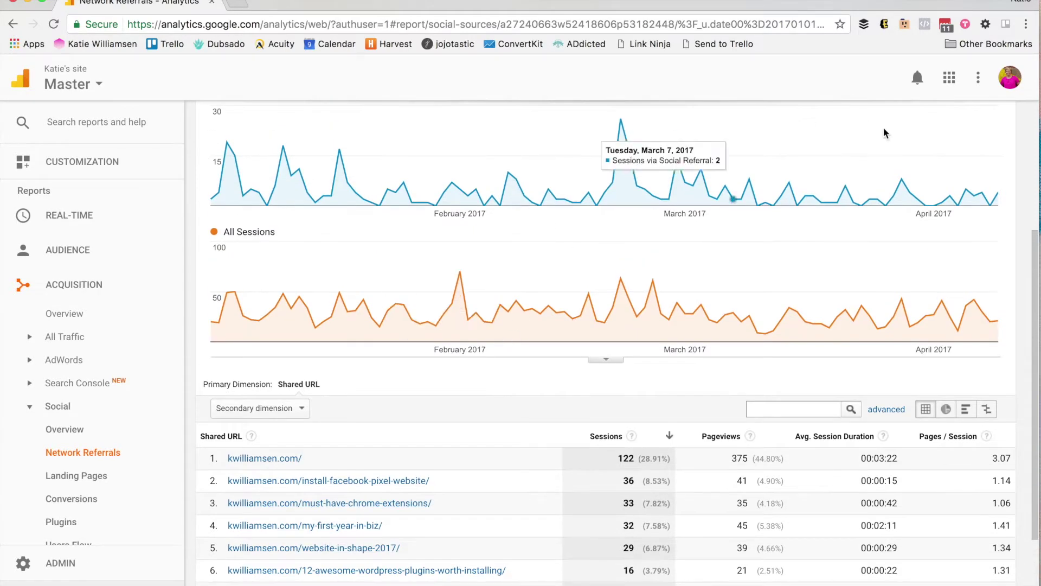
{"action": "scroll", "coordinate": [814, 170], "scroll_direction": "down", "scroll_amount": 6}
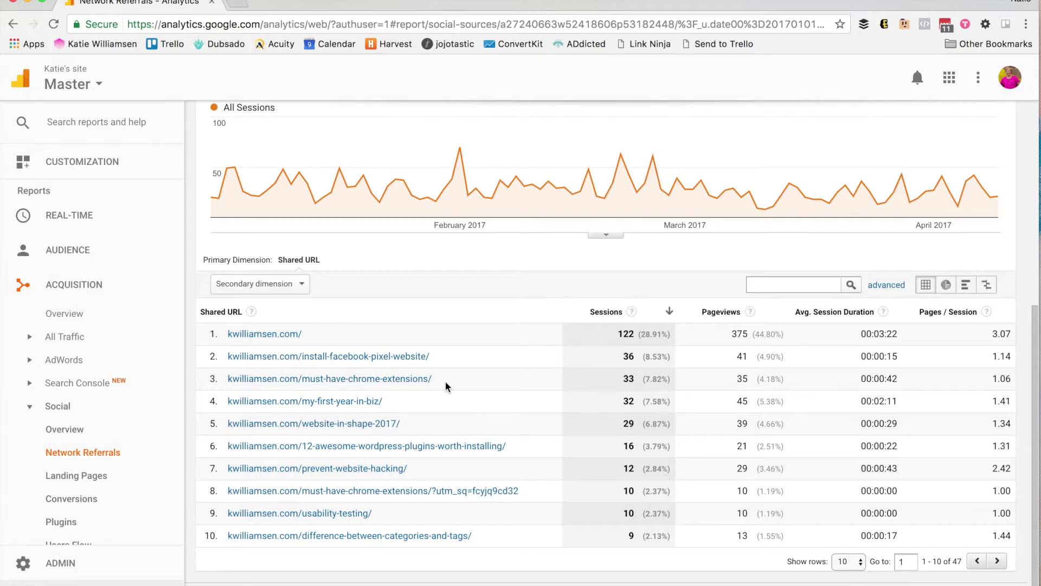
{"action": "scroll", "coordinate": [446, 382], "scroll_direction": "up", "scroll_amount": 5}
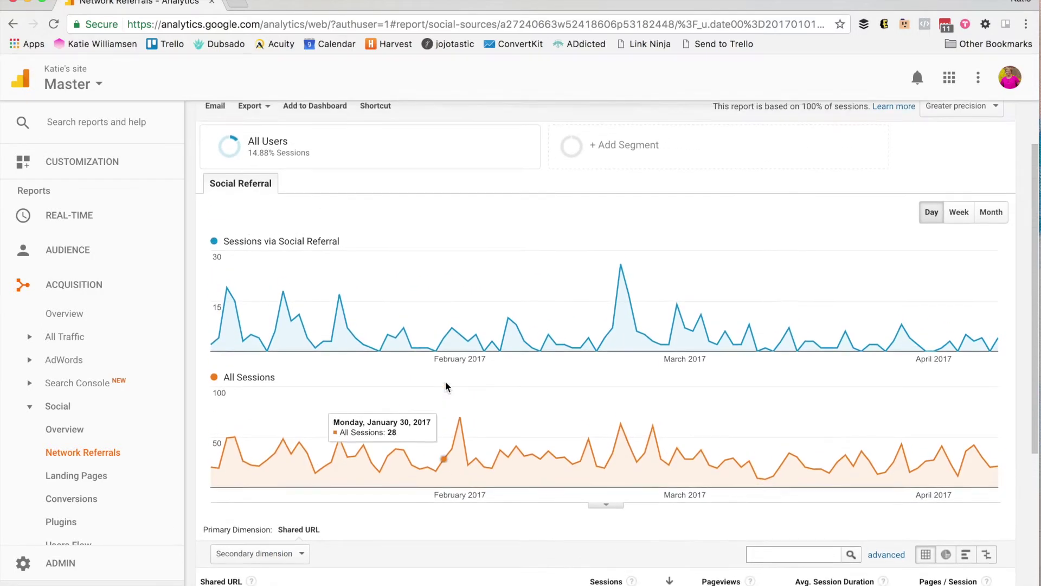
{"action": "scroll", "coordinate": [196, 429], "scroll_direction": "down", "scroll_amount": 2}
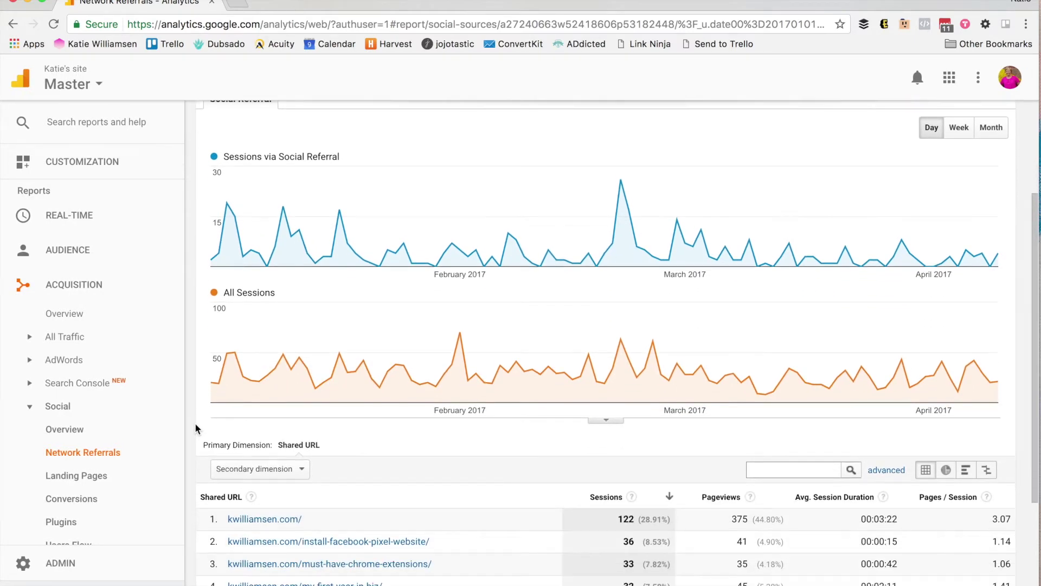
Step: Open the Social Landing Pages report and review the session graphs and shared URLs for all social referrals
{"action": "scroll", "coordinate": [136, 467], "scroll_direction": "down", "scroll_amount": 3}
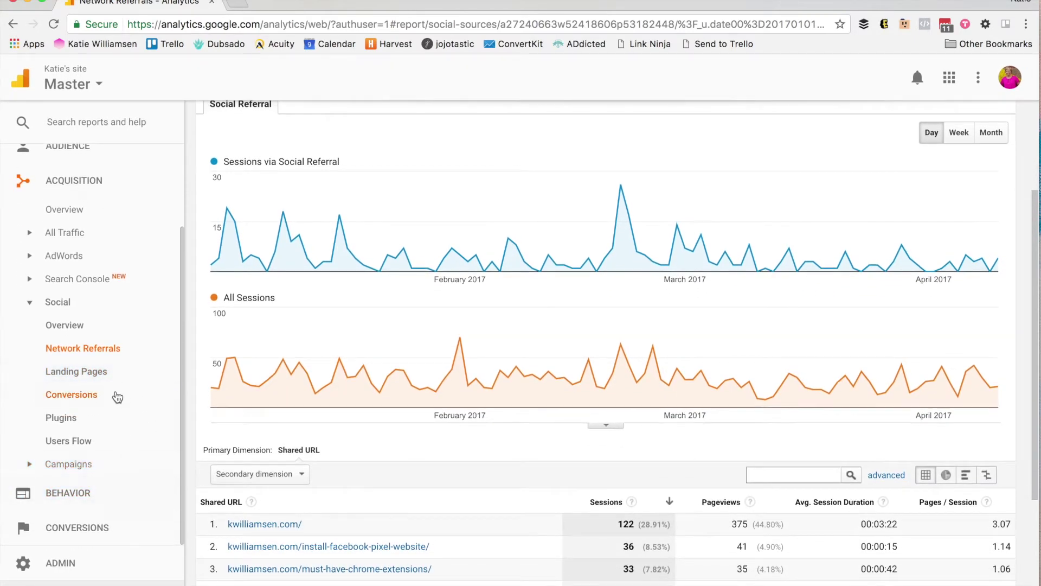
{"action": "left_click", "coordinate": [116, 383]}
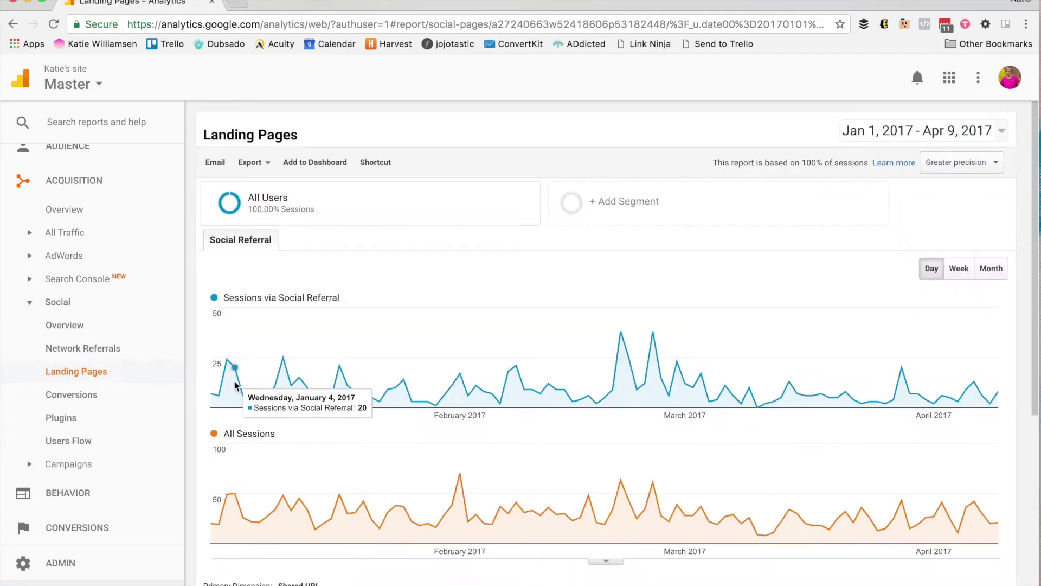
{"action": "scroll", "coordinate": [234, 380], "scroll_direction": "down", "scroll_amount": 5}
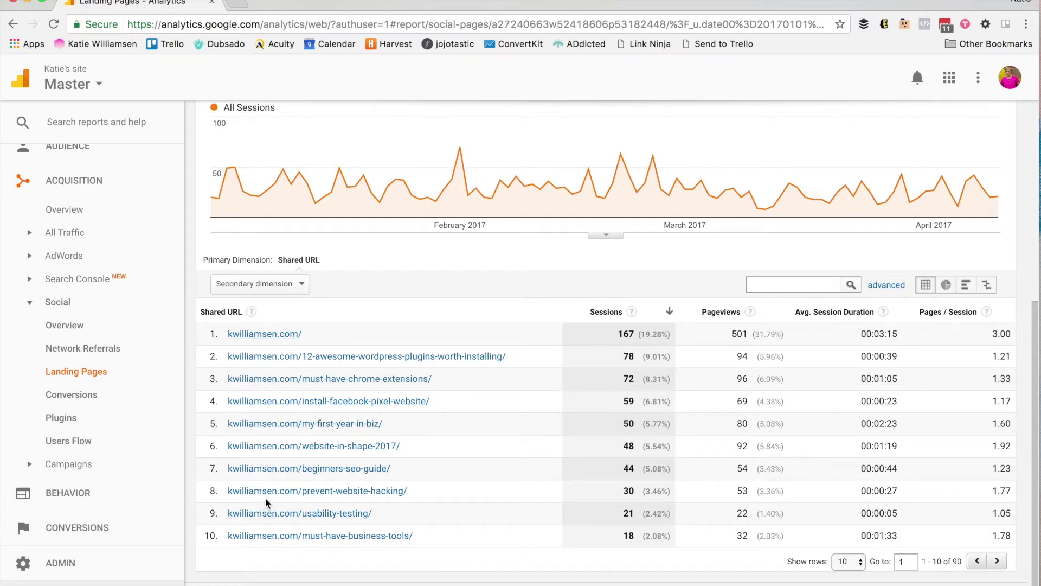
{"action": "scroll", "coordinate": [265, 496], "scroll_direction": "up", "scroll_amount": 3}
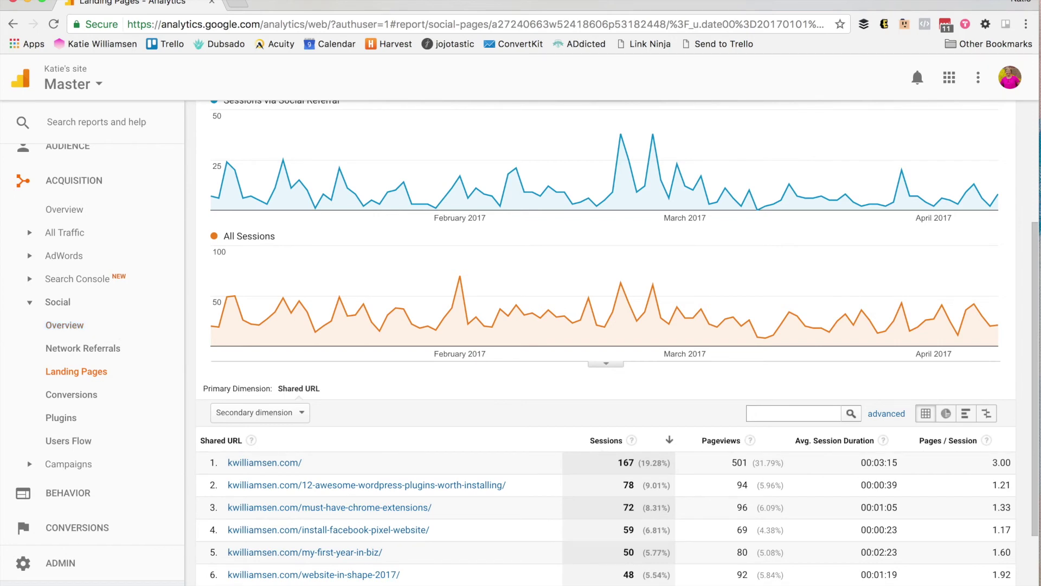
{"action": "mouse_move", "coordinate": [444, 583]}
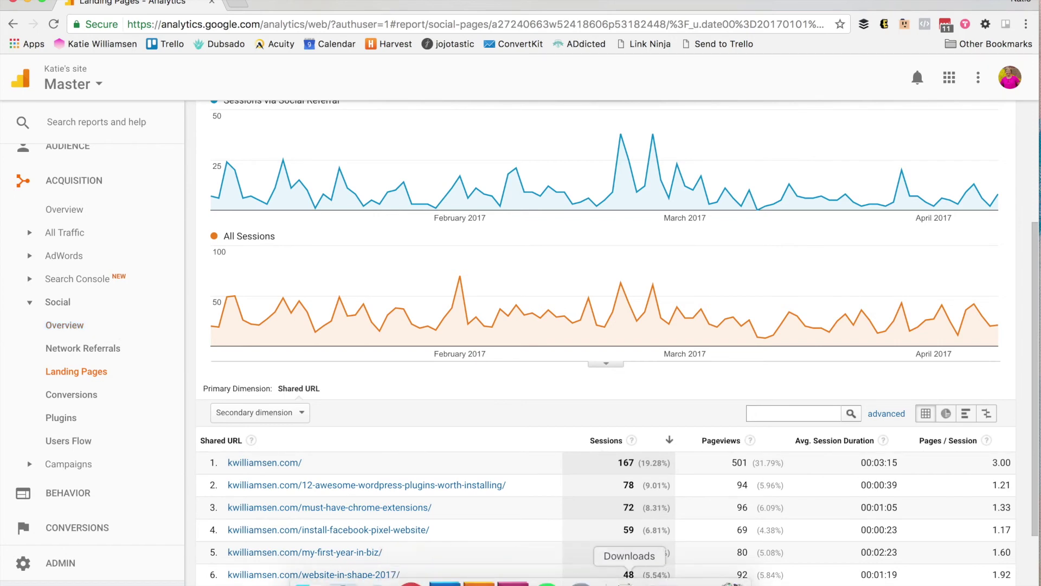
{"action": "right_click", "coordinate": [581, 584]}
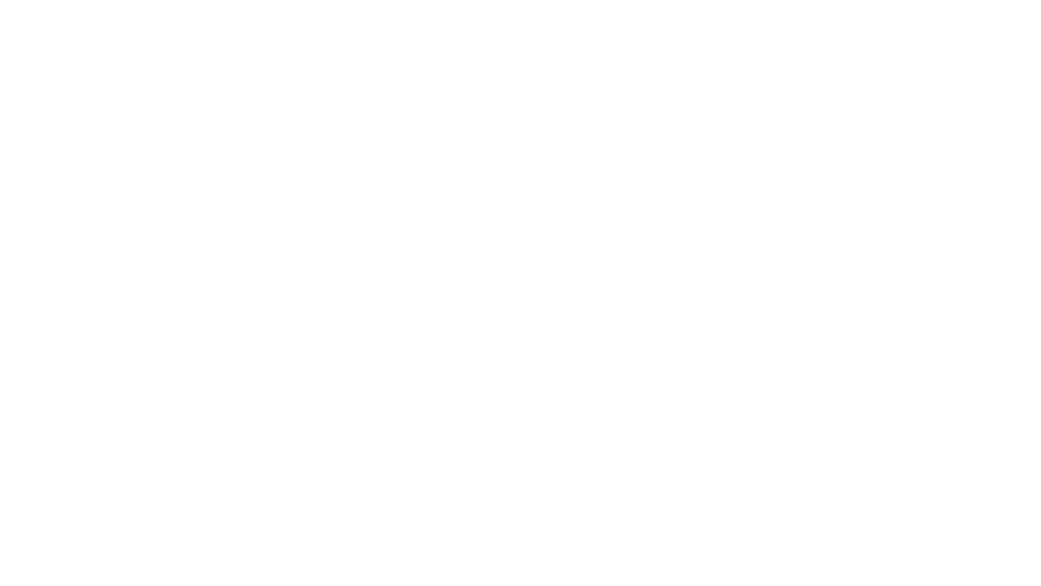